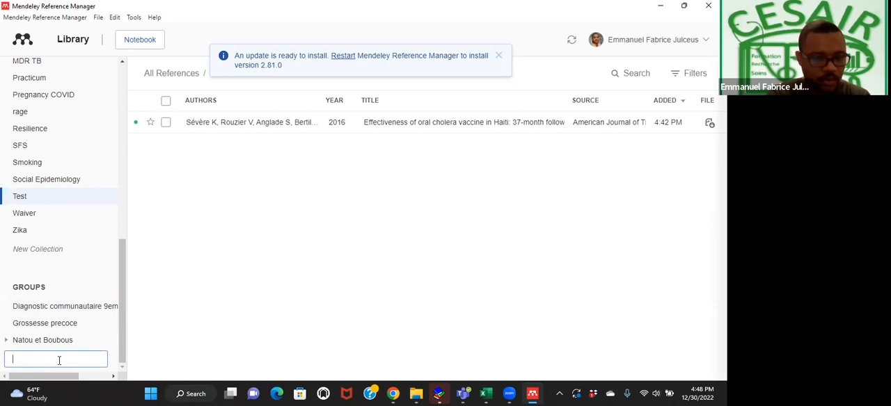
Create a group named B and view its form for inviting members without sending any invitation.
type("B")
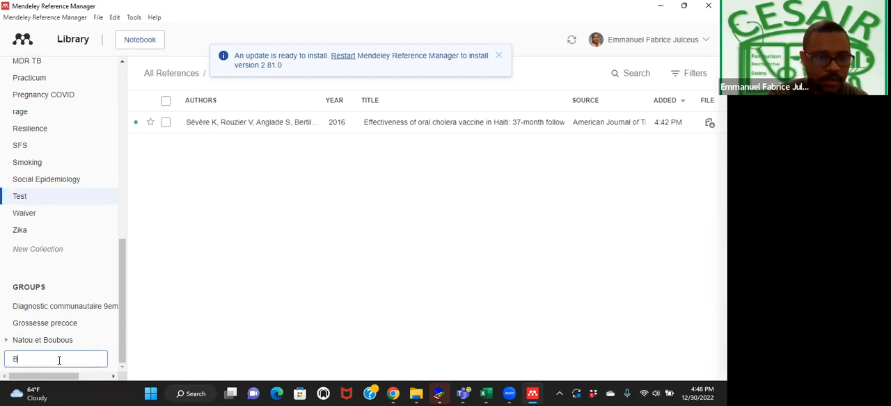
key("Return")
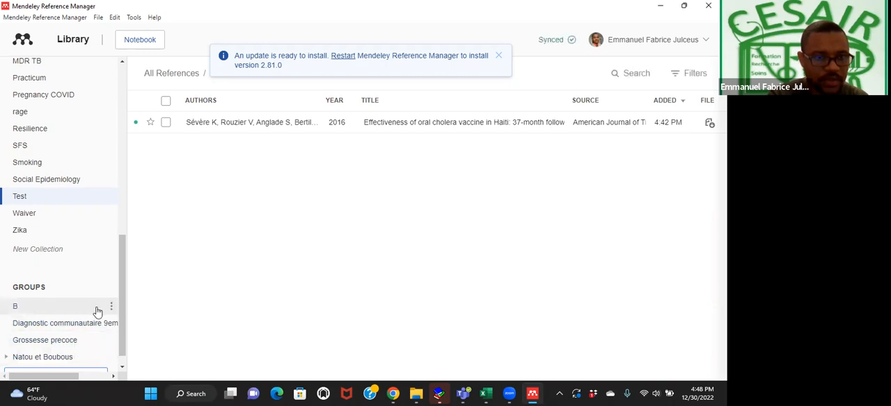
left_click(112, 307)
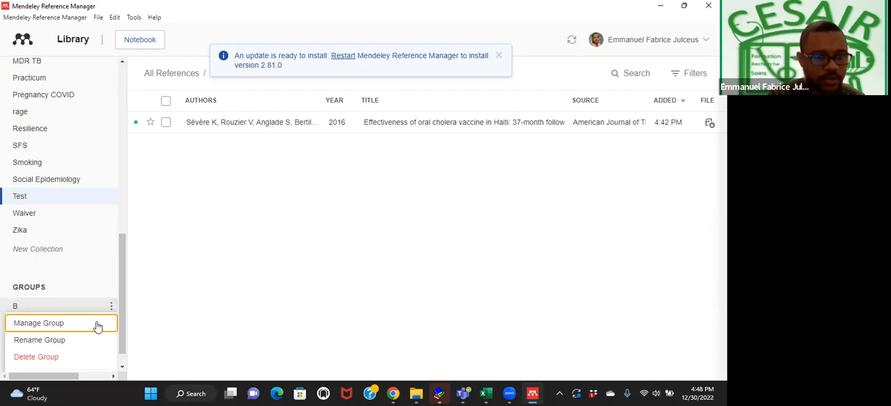
left_click(98, 327)
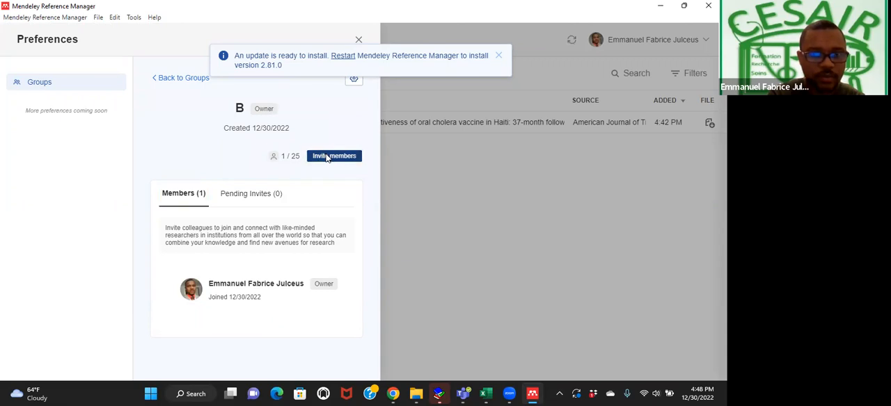
left_click(326, 158)
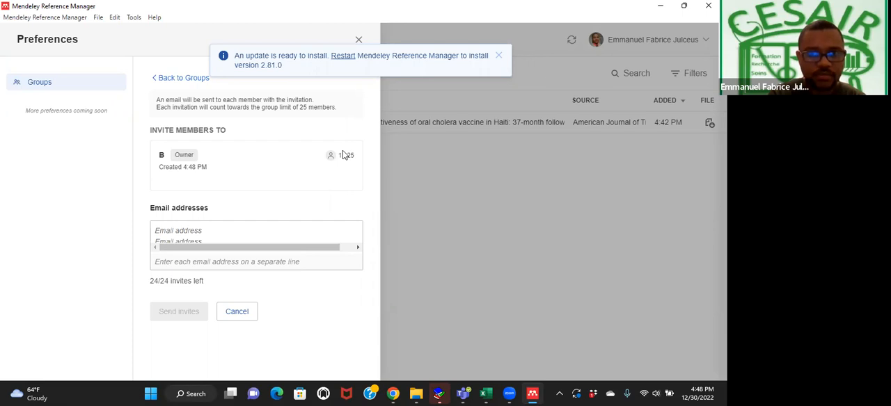
left_click(357, 41)
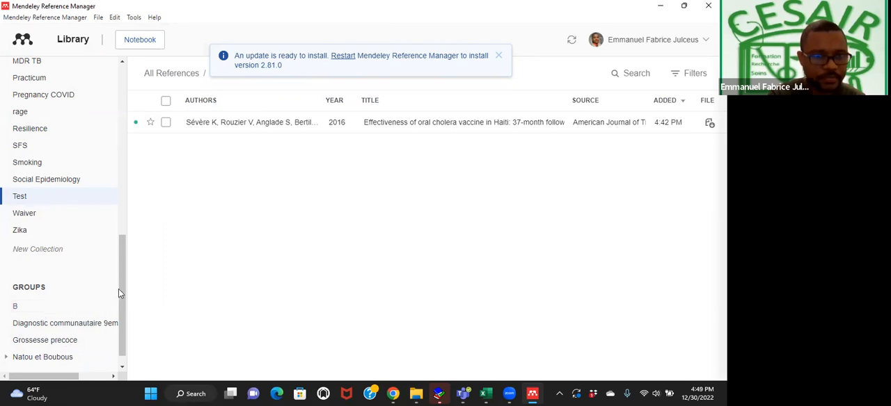
From all references, open the 2022 PLoS ONE article on prevalence of depression and anxiety and fit its pages to the window width.
left_click_drag(119, 284, 122, 124)
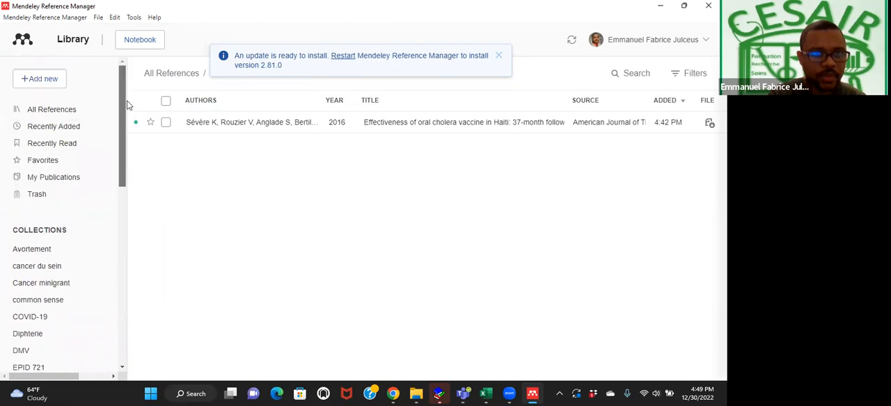
left_click(82, 116)
double_click(81, 116)
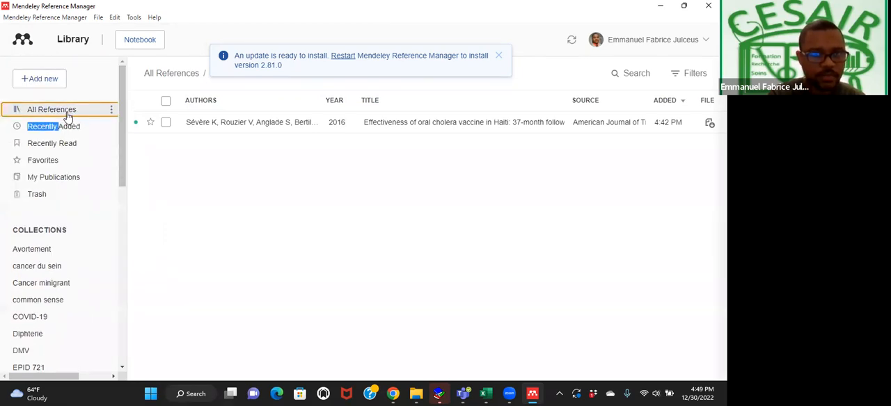
double_click(64, 115)
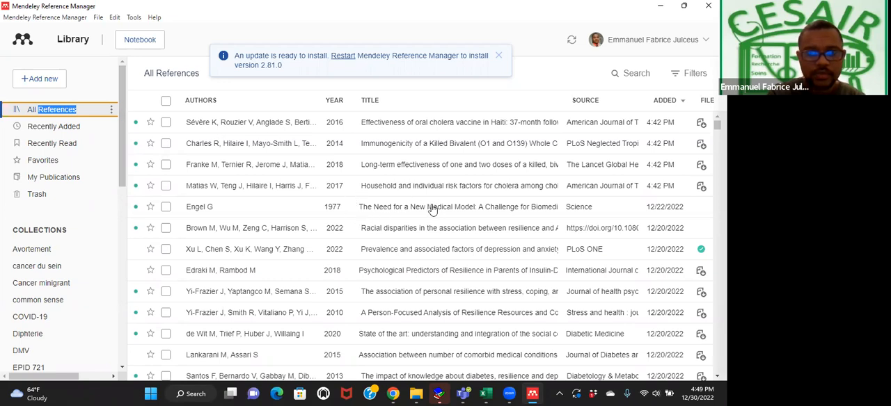
double_click(441, 254)
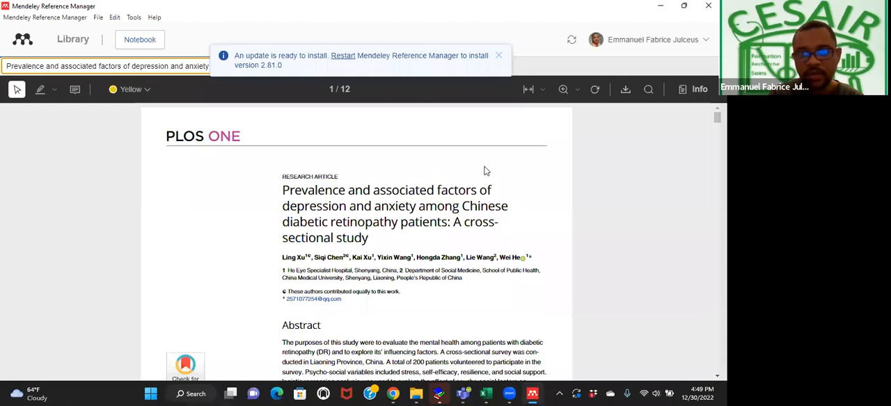
left_click(528, 91)
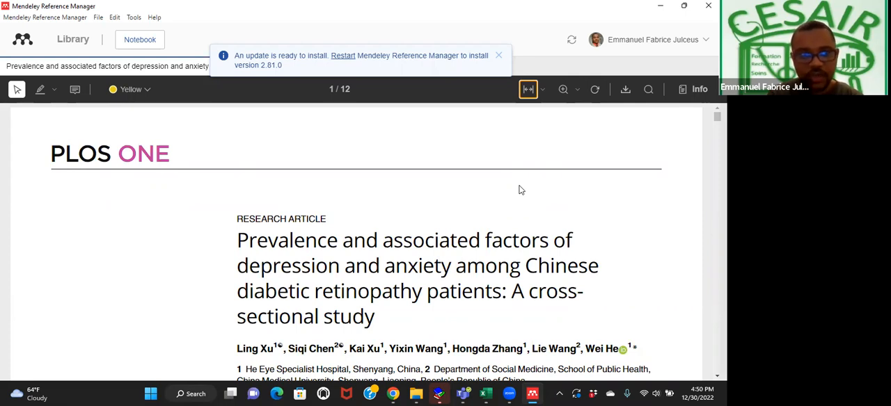
Highlight the abstract's first sentence, from "The purposes of this study" to "influencing factors", in yellow.
scroll(520, 190, "down", 3)
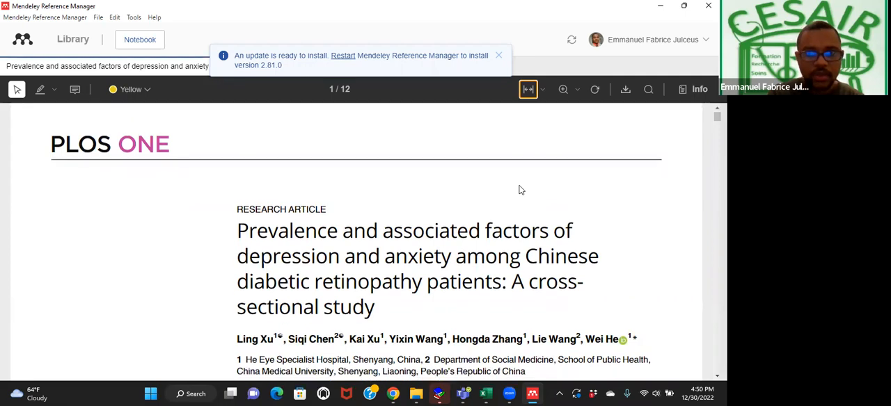
scroll(521, 189, "down", 4)
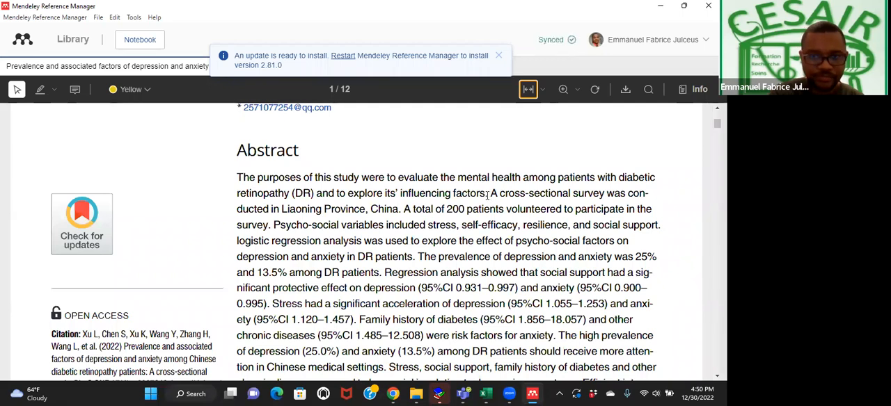
left_click_drag(487, 195, 239, 180)
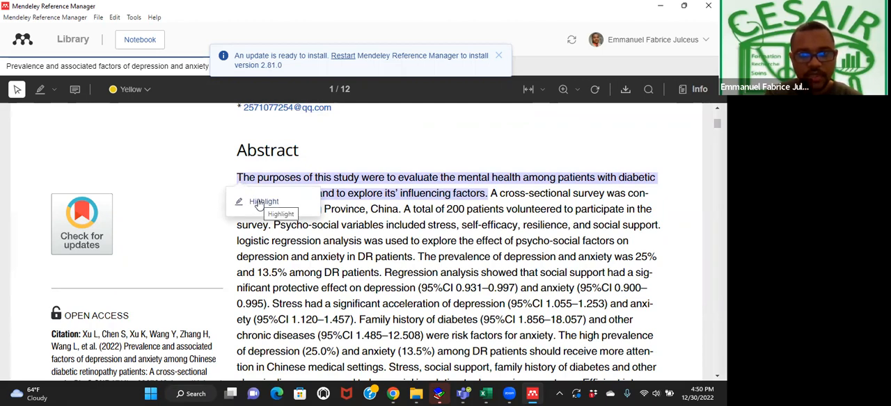
left_click(259, 202)
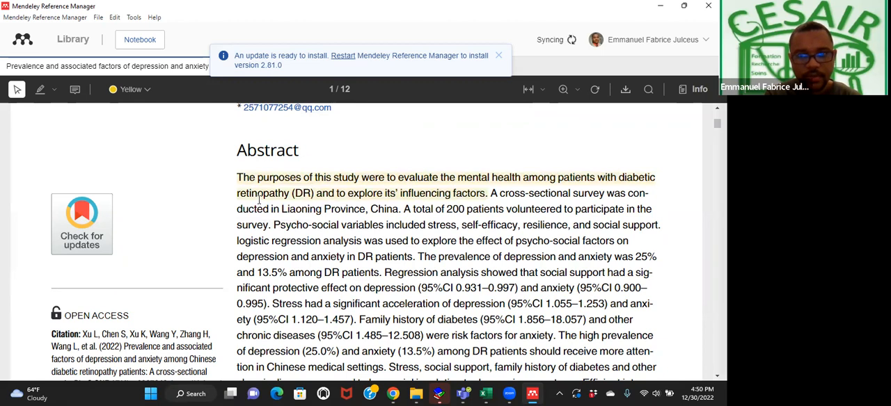
Add a sticky note reading "Mortalité" on the highlighted first sentence of the abstract.
left_click(318, 191)
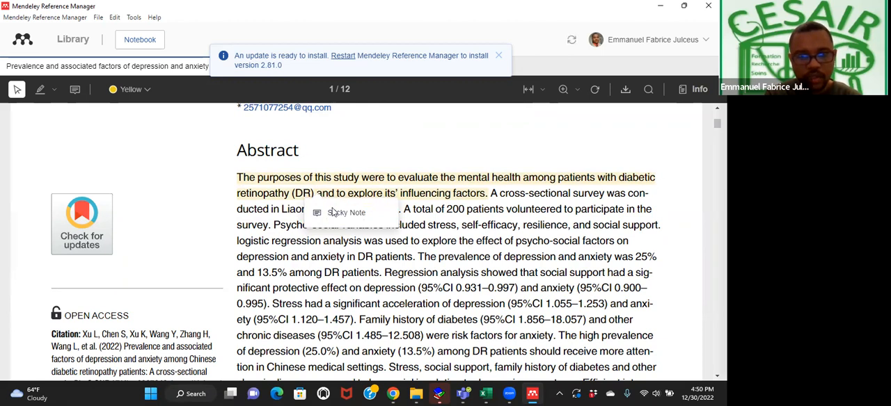
left_click(339, 213)
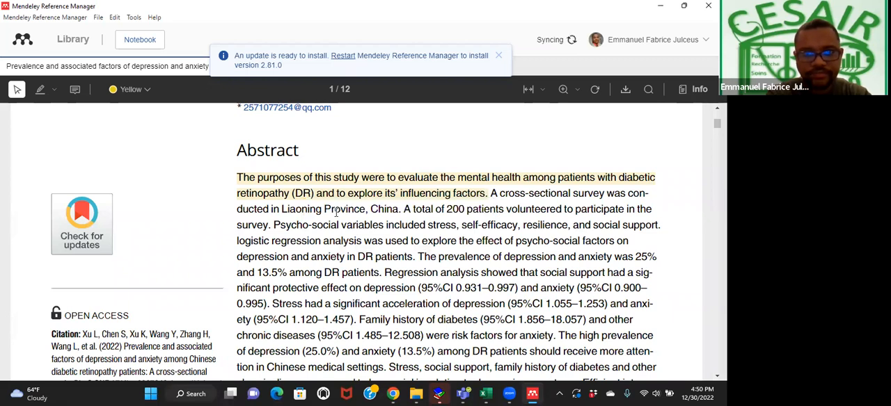
left_click(339, 199)
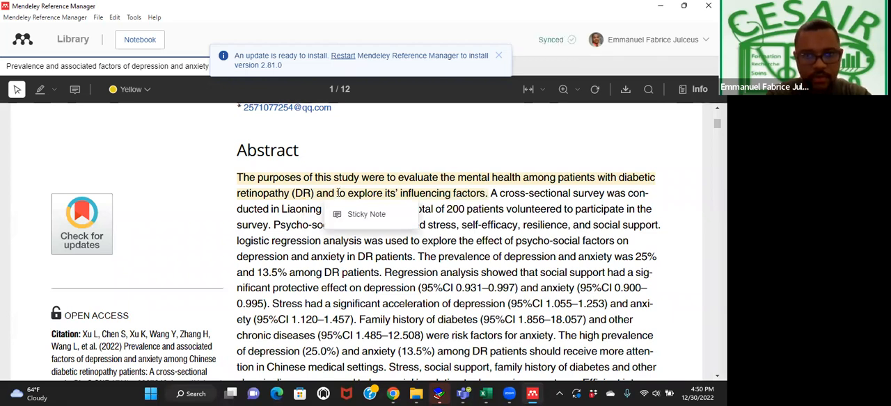
left_click(358, 214)
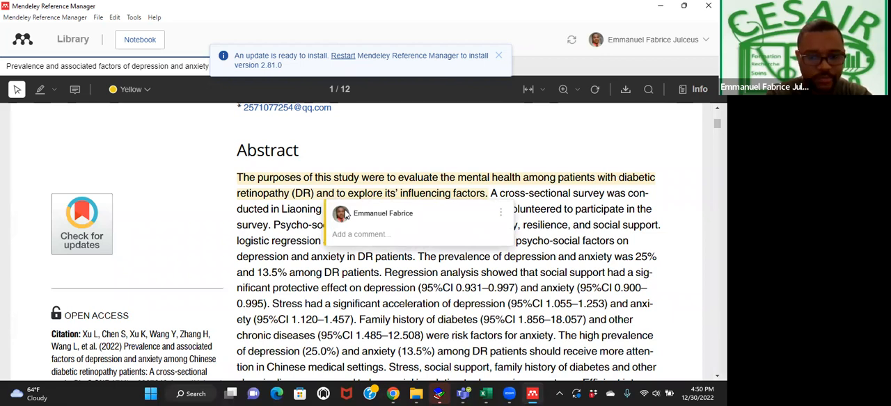
type("Mortal")
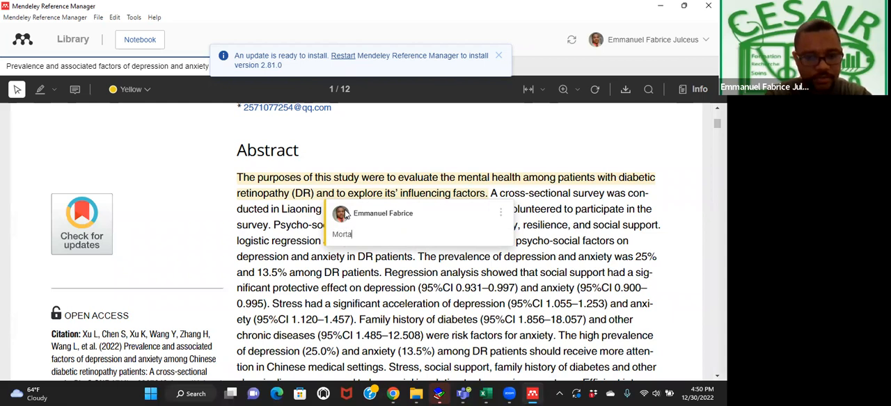
type("it")
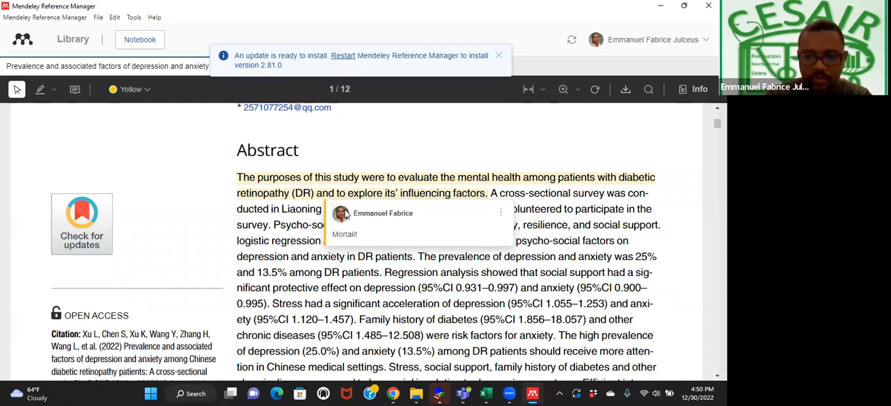
type("é")
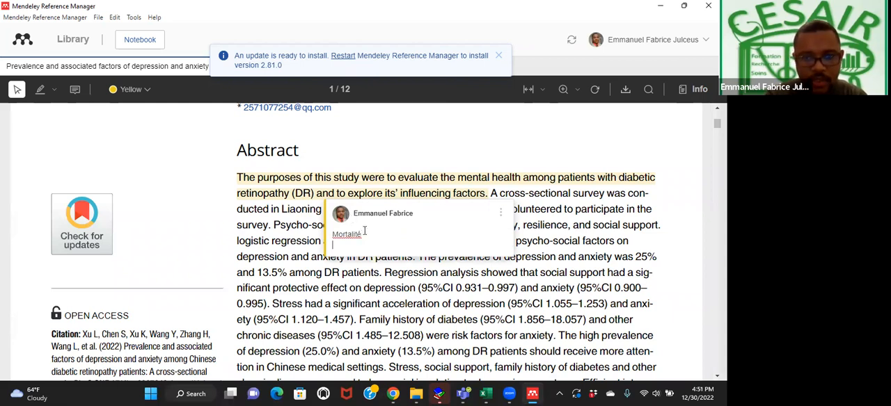
left_click(530, 243)
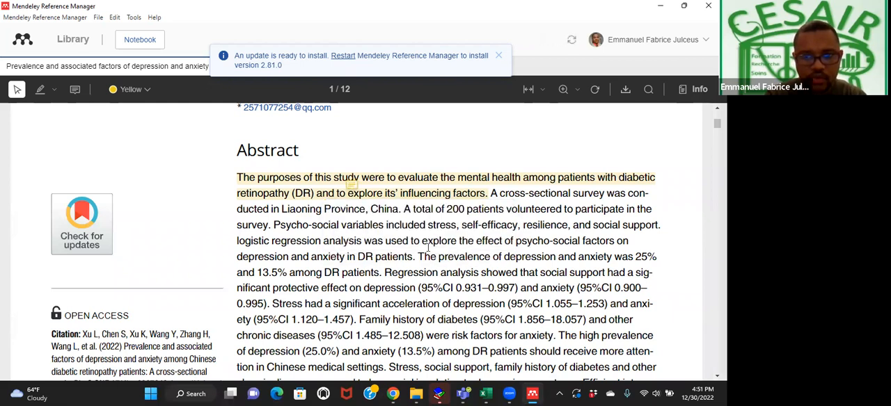
Highlight the abstract's sentence "The prevalence of depression and anxiety was 25% and 13.5% among DR patients" and change the highlight to green.
left_click_drag(419, 256, 384, 277)
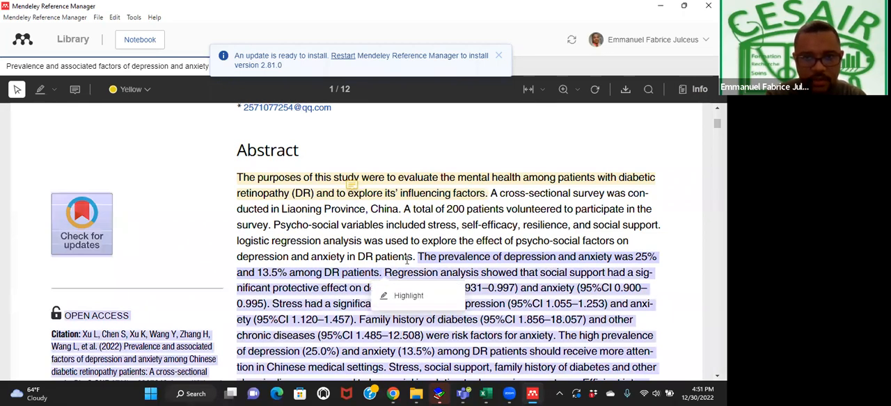
left_click(406, 259)
left_click_drag(419, 256, 381, 272)
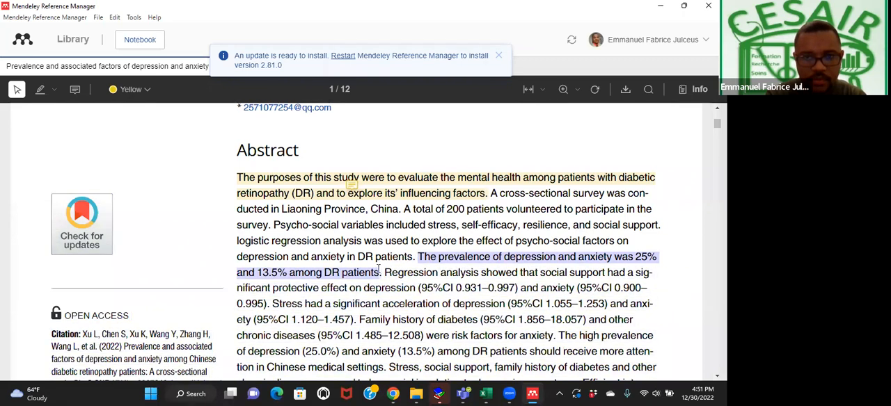
left_click(379, 292)
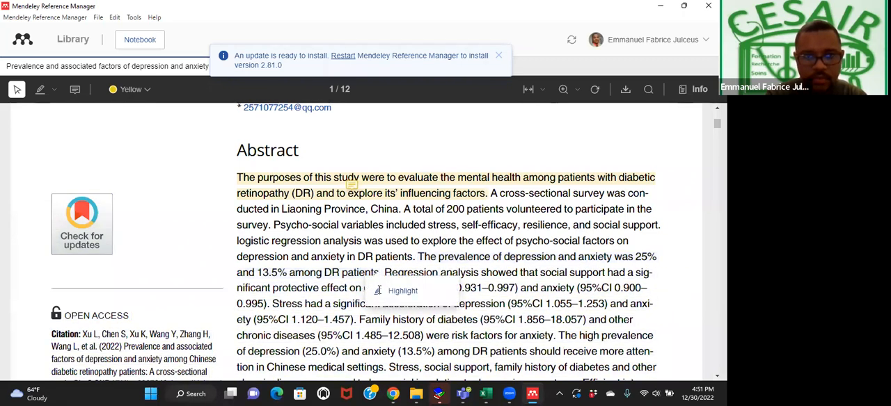
left_click(343, 273)
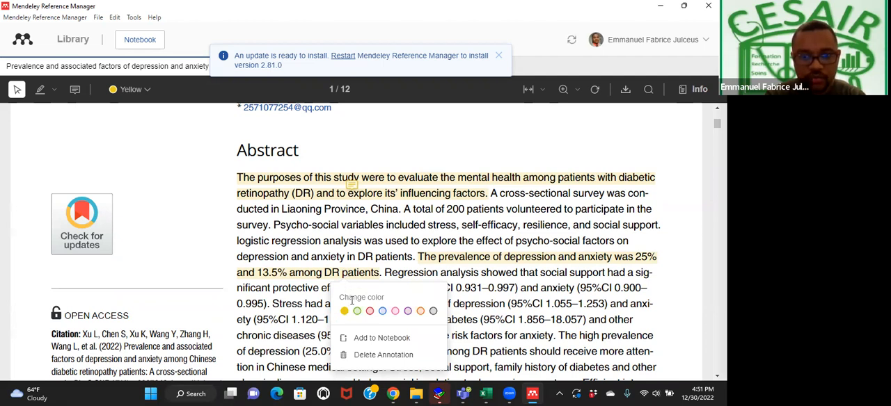
left_click(357, 311)
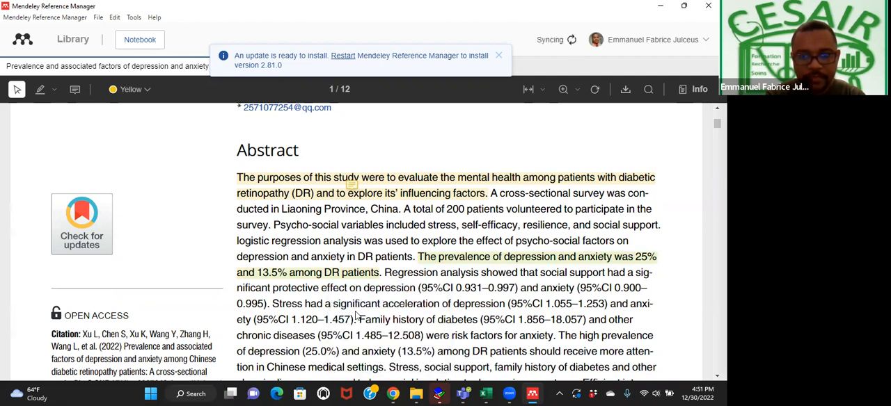
Add a sticky note reading "Prévalence" on the green-highlighted sentence about depression and anxiety.
right_click(345, 272)
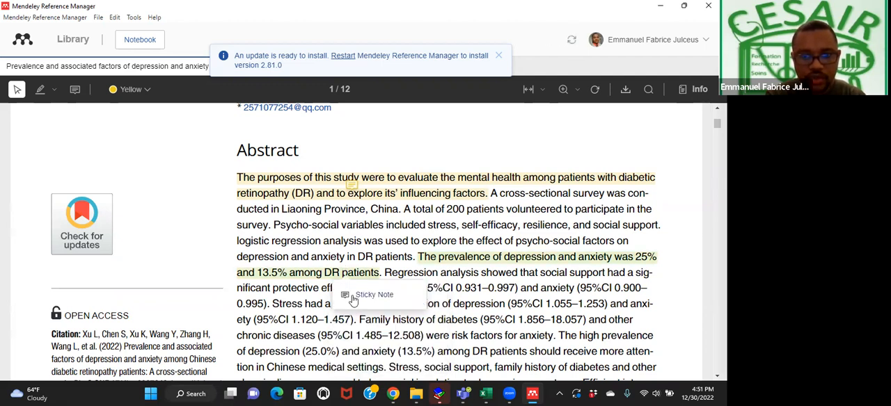
left_click(353, 298)
left_click(356, 313)
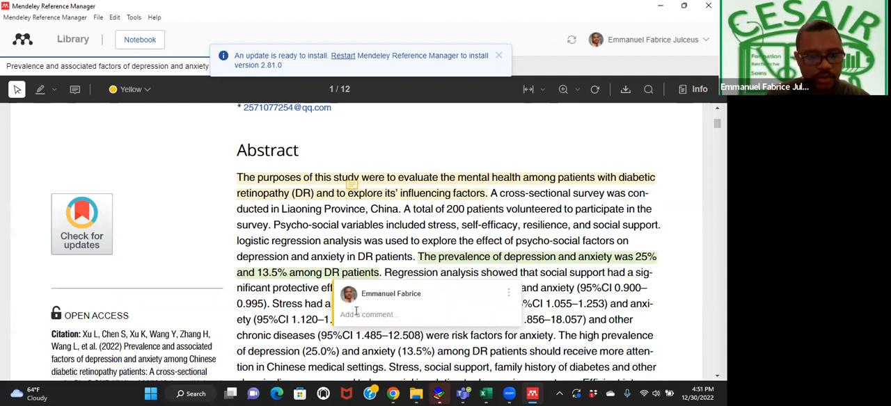
type("Pr")
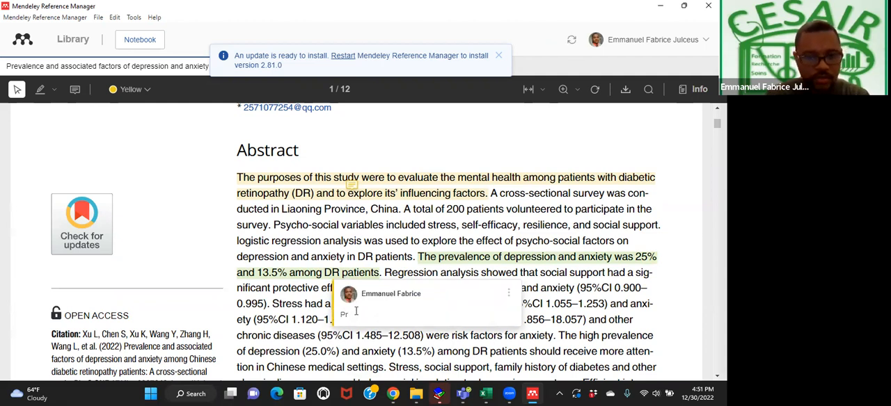
type("valence")
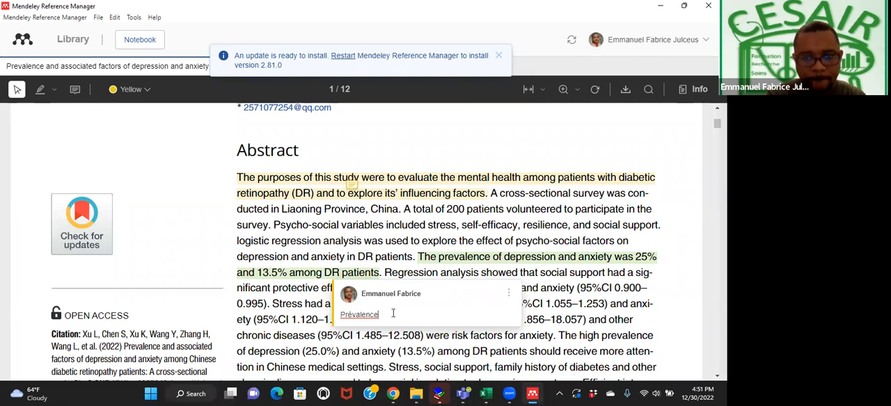
key("Return")
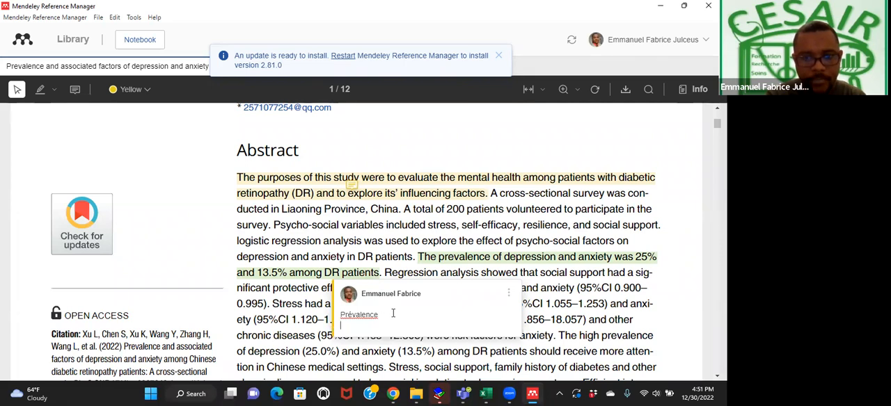
left_click(555, 319)
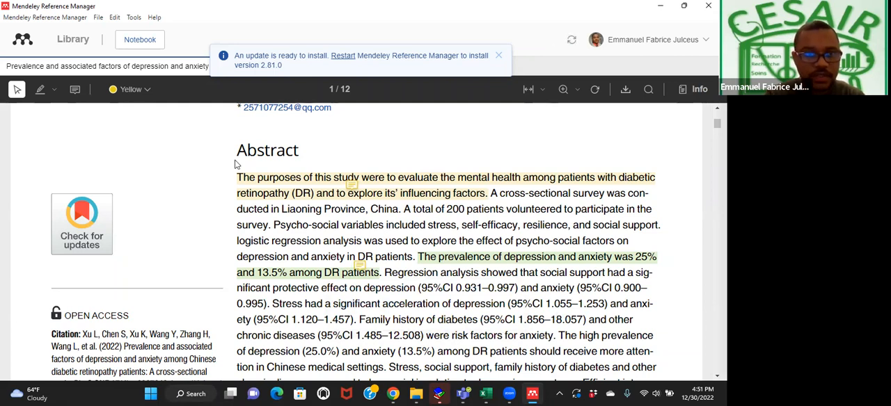
Highlight the abstract's phrase "Stress had a significant acceleration of depression" in red.
left_click(48, 95)
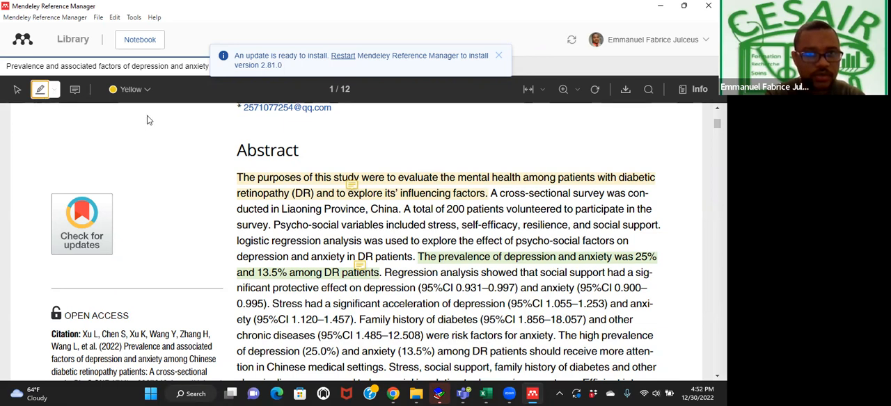
left_click(146, 92)
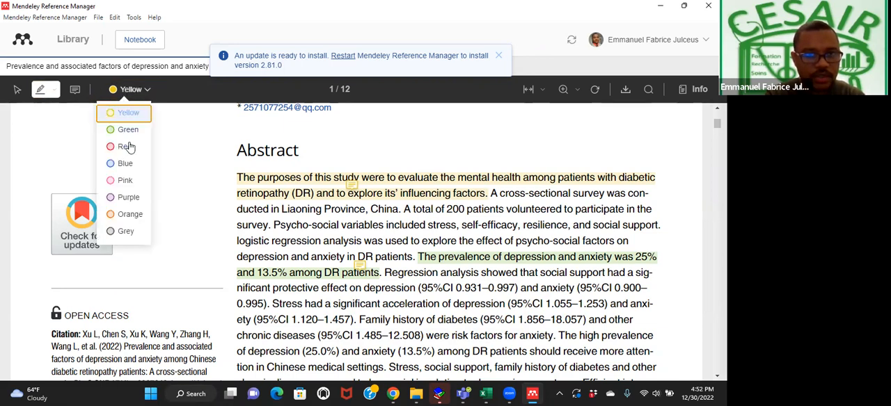
left_click(130, 146)
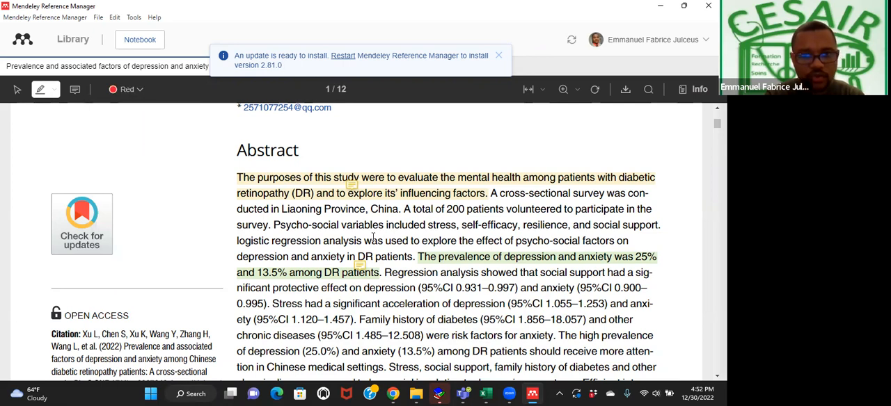
scroll(484, 285, "down", 1)
scroll(484, 286, "down", 1)
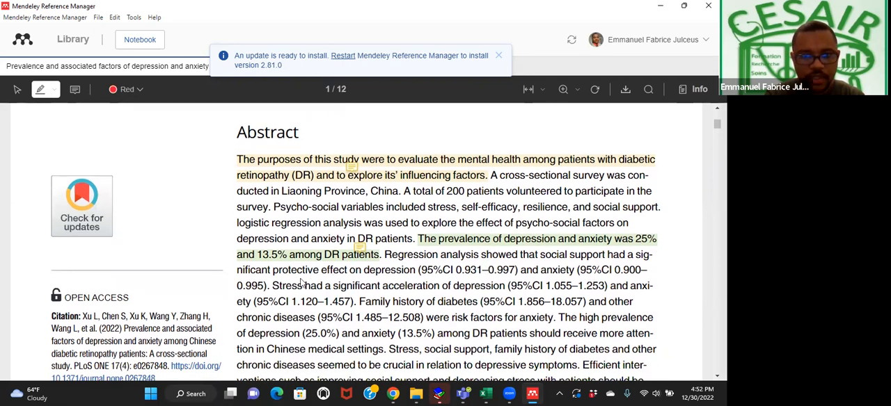
left_click_drag(273, 285, 478, 285)
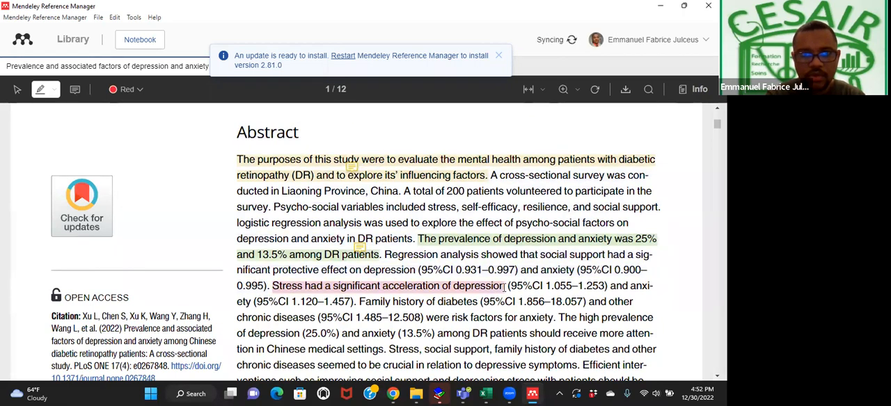
Add a sticky note reading "Complications" on the red-highlighted phrase about stress and depression.
left_click(486, 288)
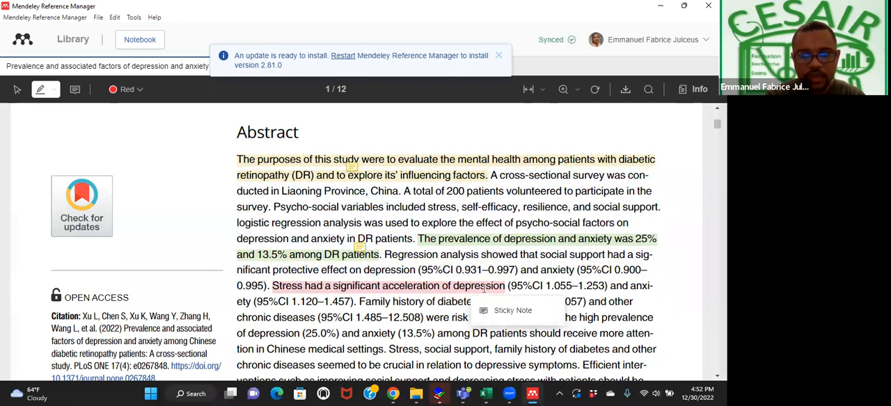
left_click(496, 312)
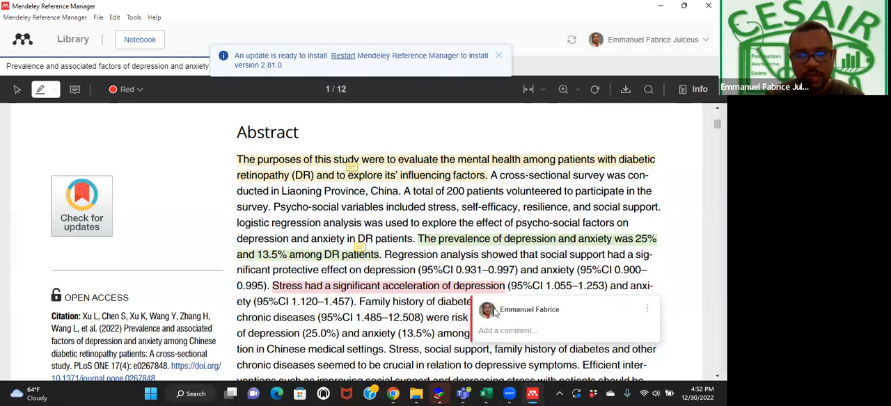
type("Co")
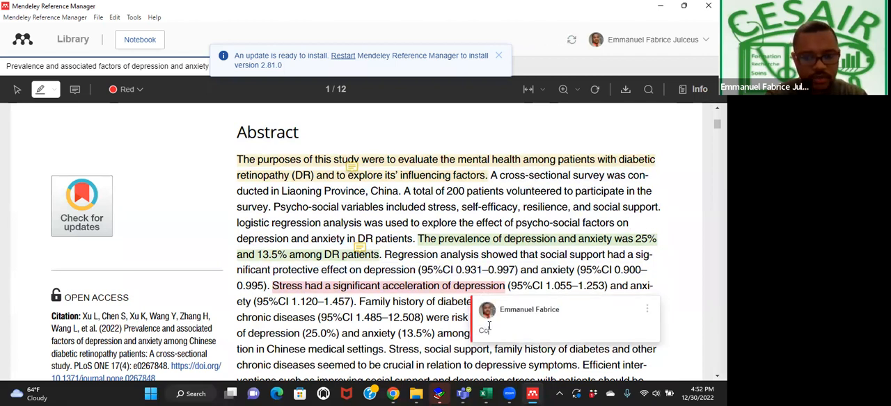
type("mplicat")
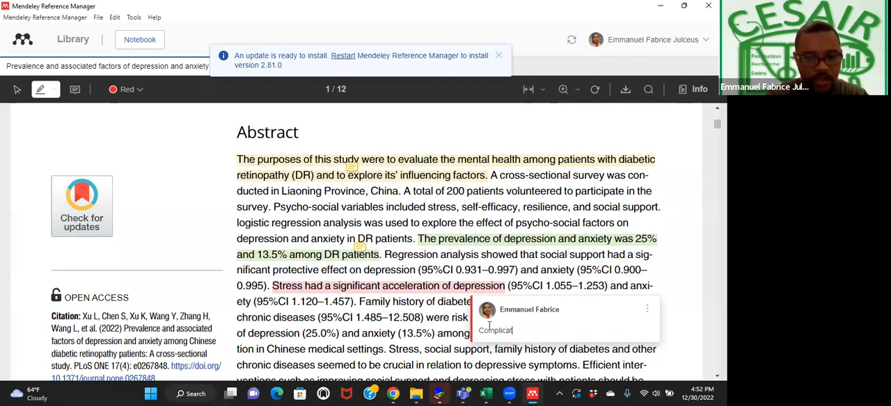
type("ions")
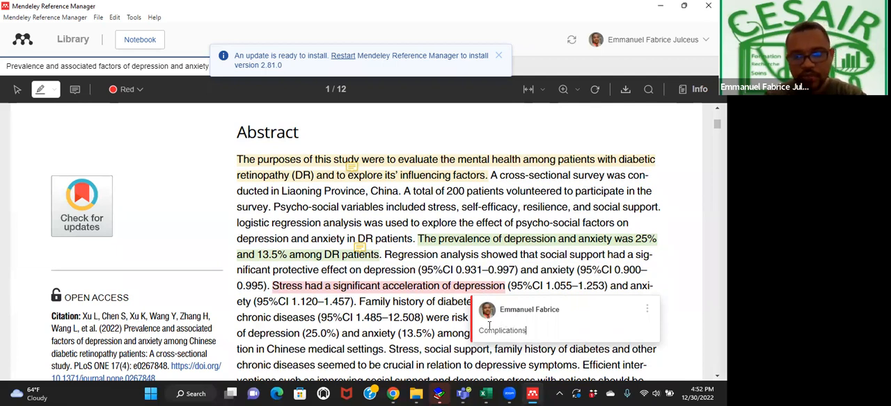
left_click(579, 281)
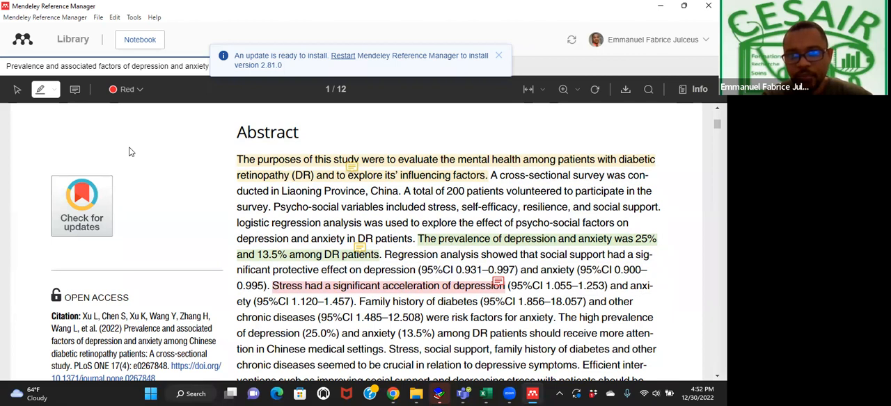
Review the article's annotation comments, locate the "Prévalence" note in the PDF, and check the notebook before closing the article's details.
left_click(695, 89)
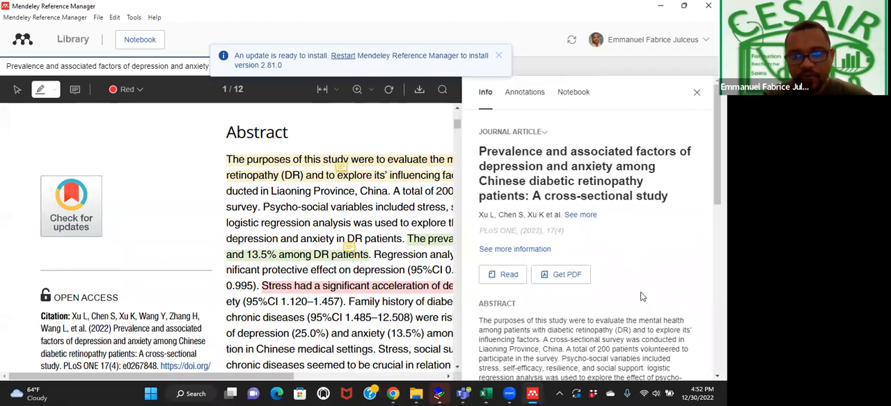
left_click(529, 94)
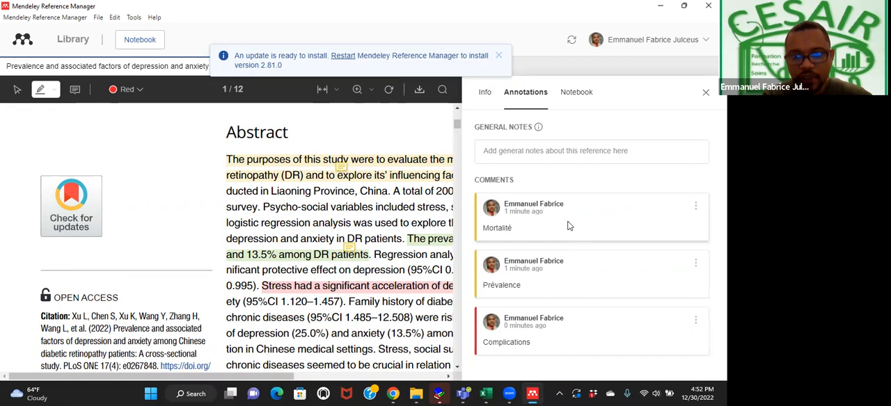
left_click(570, 276)
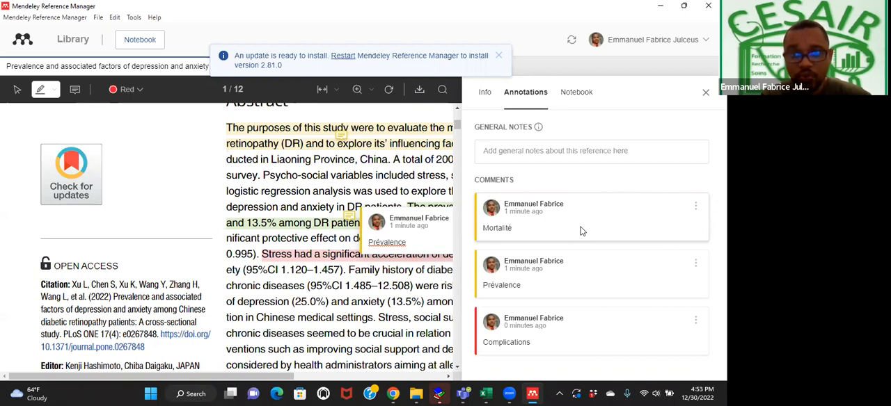
left_click(573, 96)
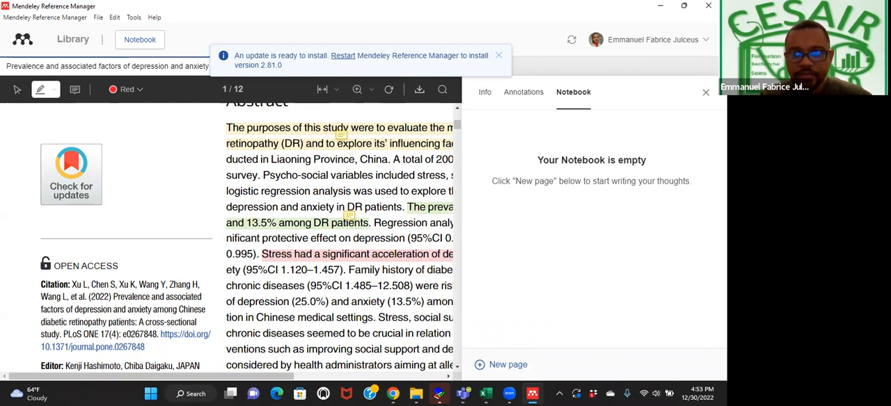
left_click(705, 91)
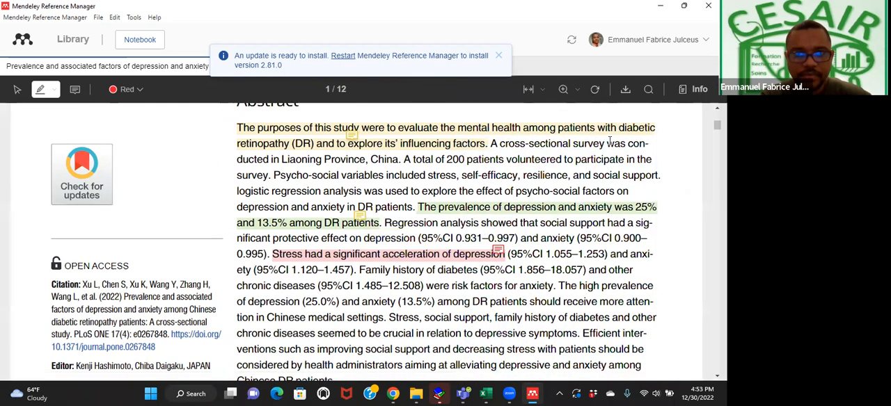